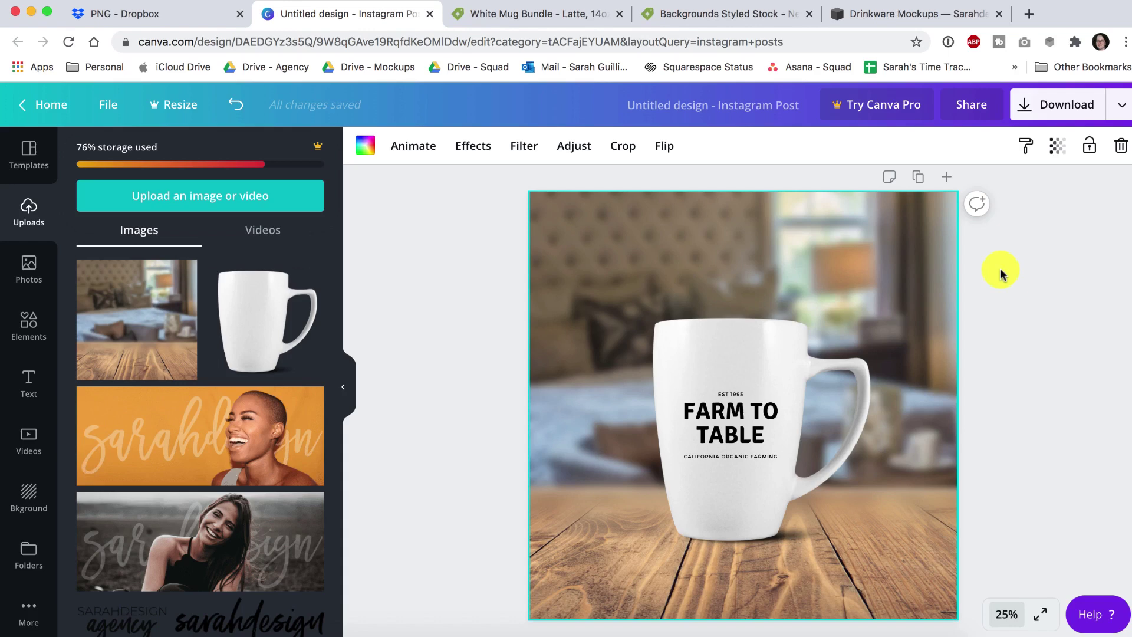
# Bring up the sarahdesign.com drinkware page listing the Creative Market shop and mockups Instagram options
pyautogui.click(905, 15)
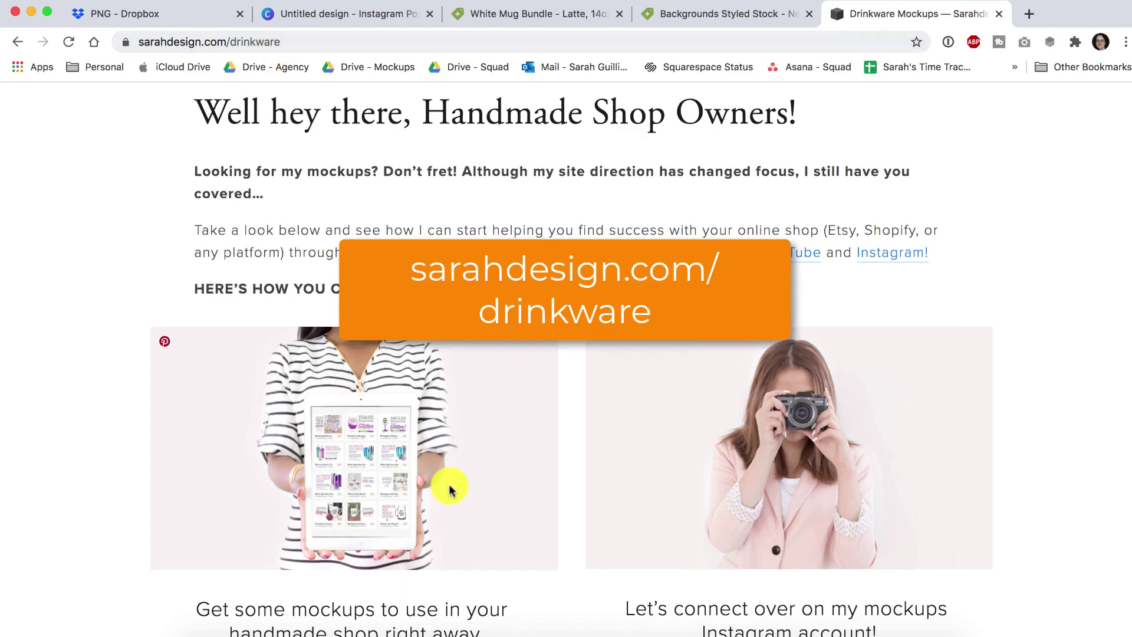
pyautogui.scroll(-2, 448, 486)
pyautogui.scroll(1, 449, 489)
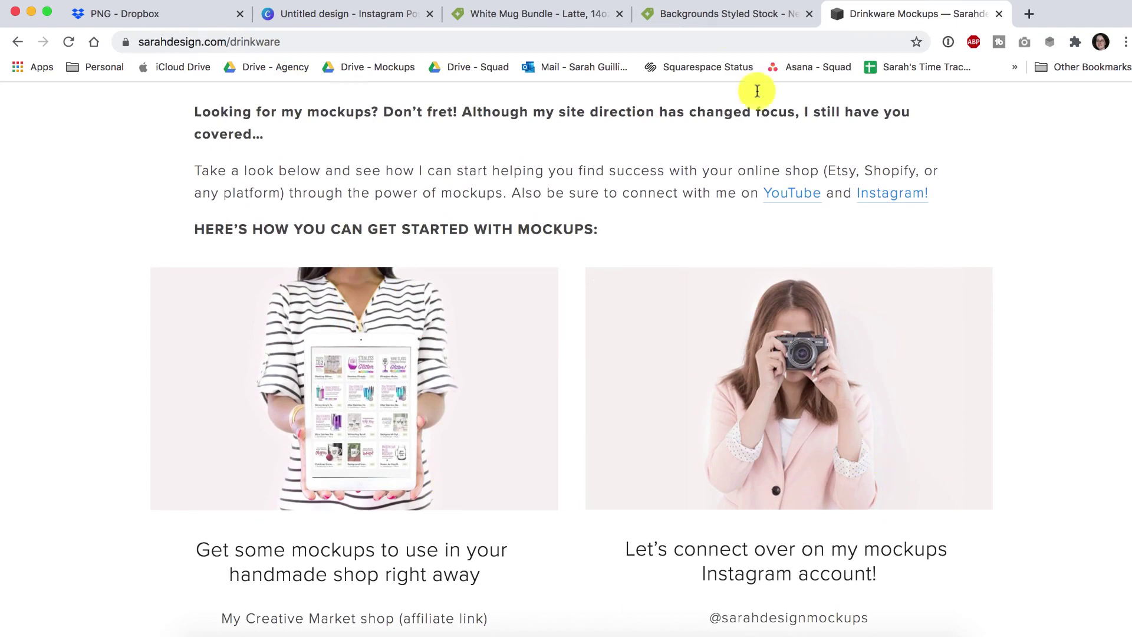
# Show the White Mug Bundle - Latte, 14oz, 12oz listing's preview of its six mug mockups
pyautogui.click(504, 13)
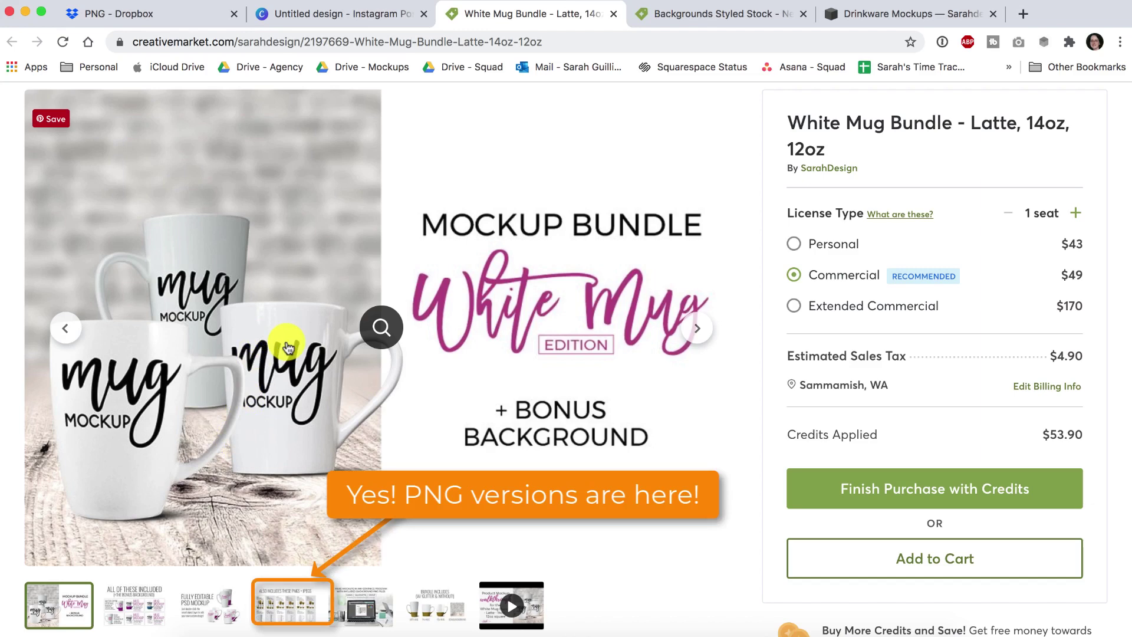
pyautogui.click(123, 599)
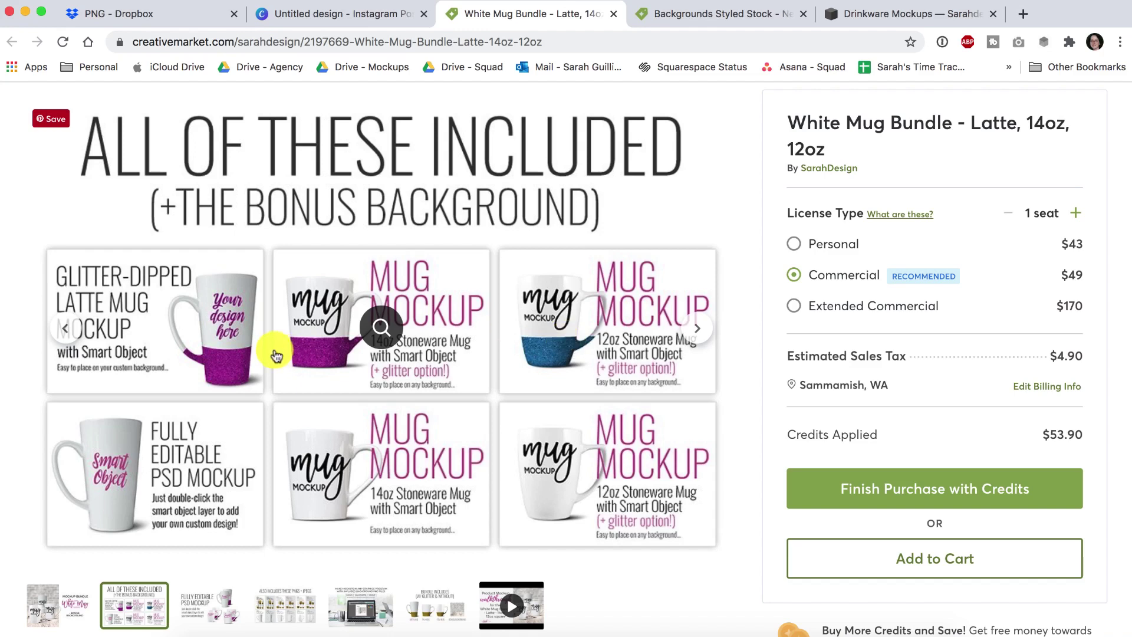
# Preview the bundle's included PNG and JPEG files, then go back to the all-mockups preview
pyautogui.click(276, 612)
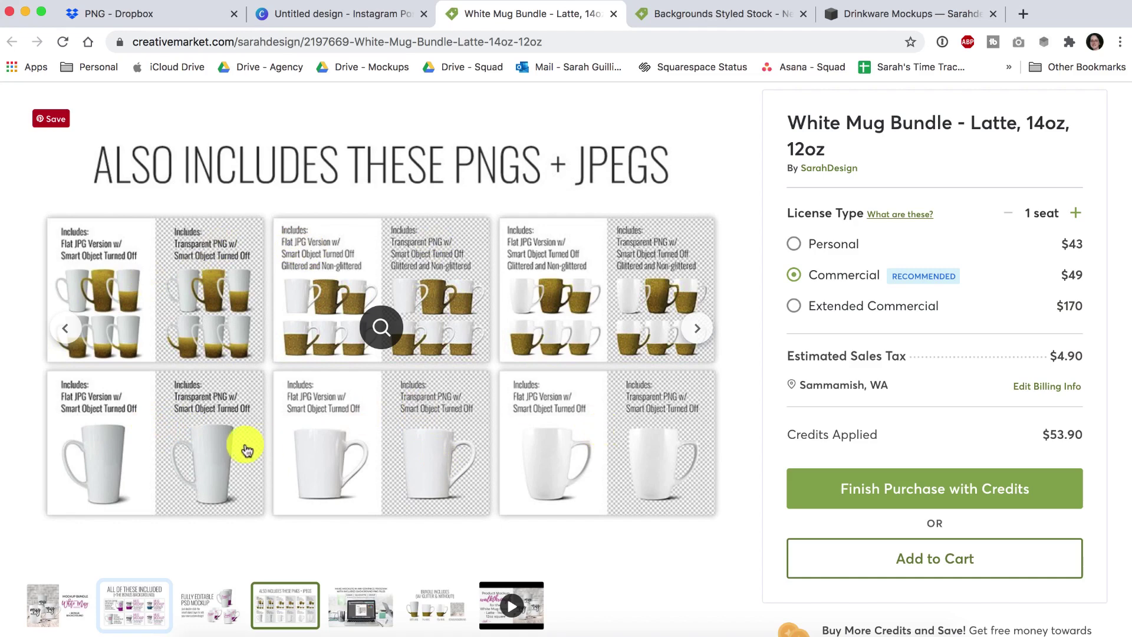
pyautogui.click(161, 593)
# Show the Dropbox folder of 12oz Glitter White Square Stoneware Mug PNGs, including 12oz-White.png
pyautogui.click(202, 632)
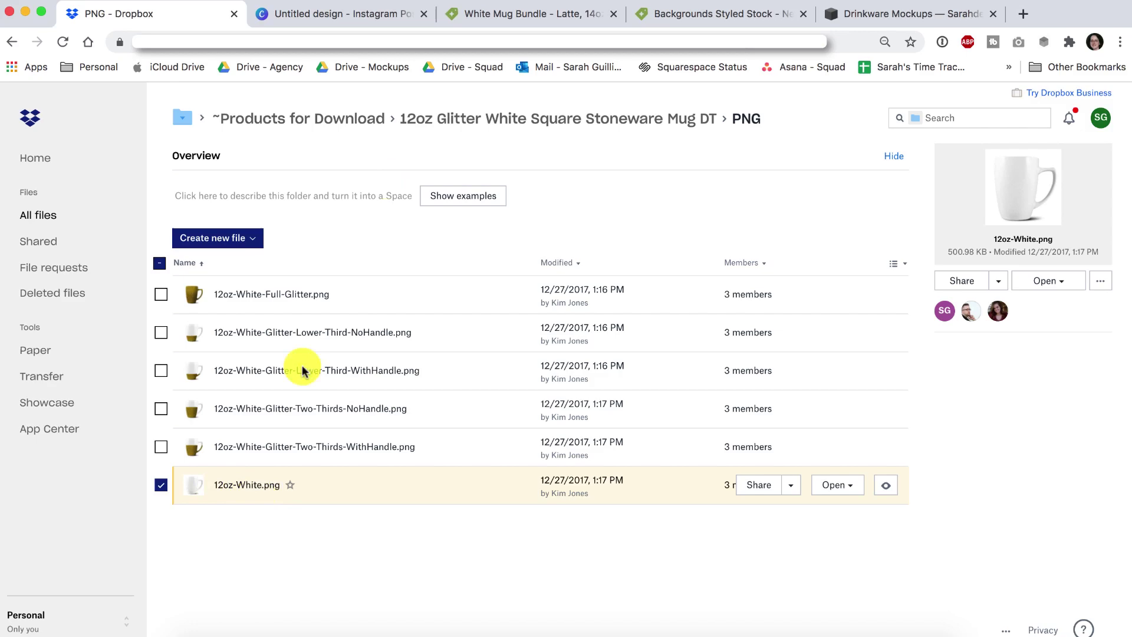
# View the Neutral backgrounds listing's How It Works and background photo previews, then return to the mug bundle
pyautogui.click(683, 15)
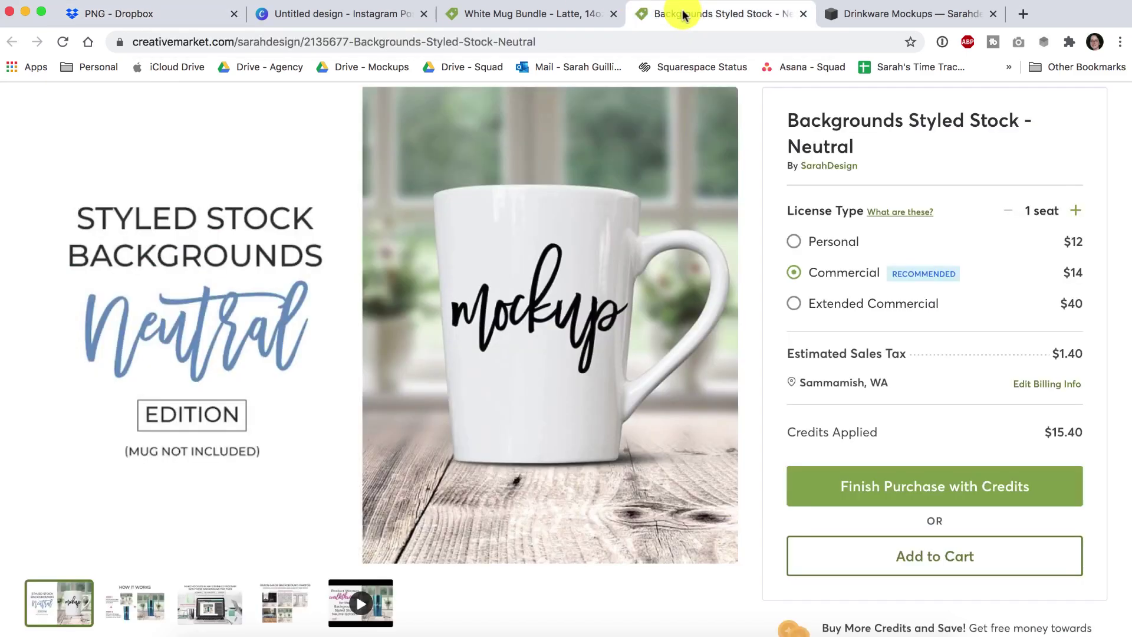
pyautogui.click(568, 13)
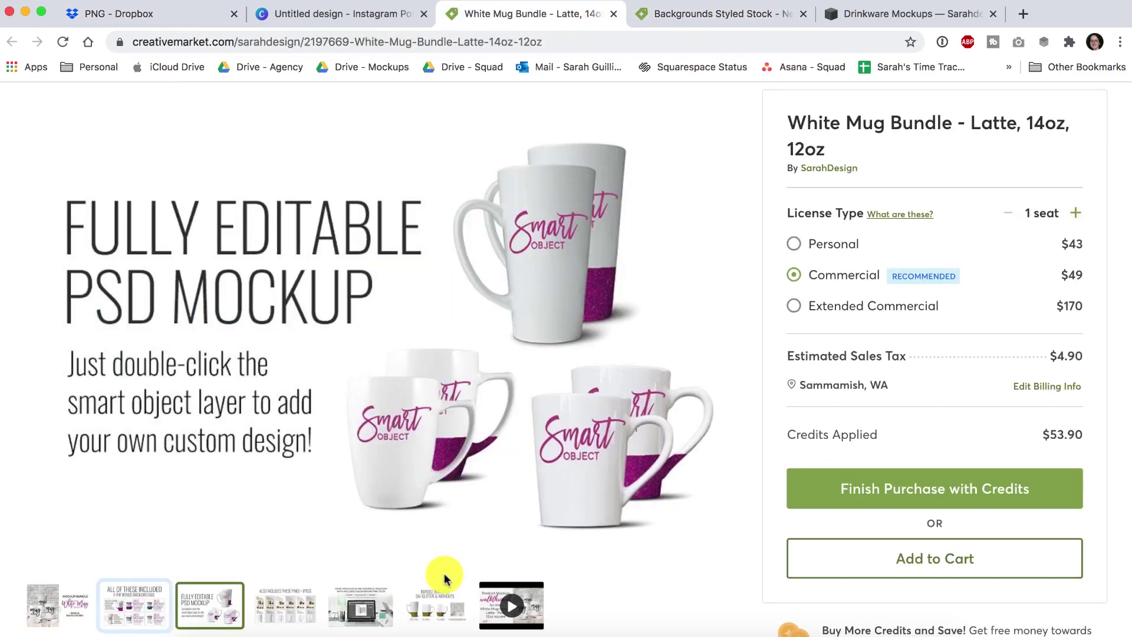
pyautogui.click(652, 14)
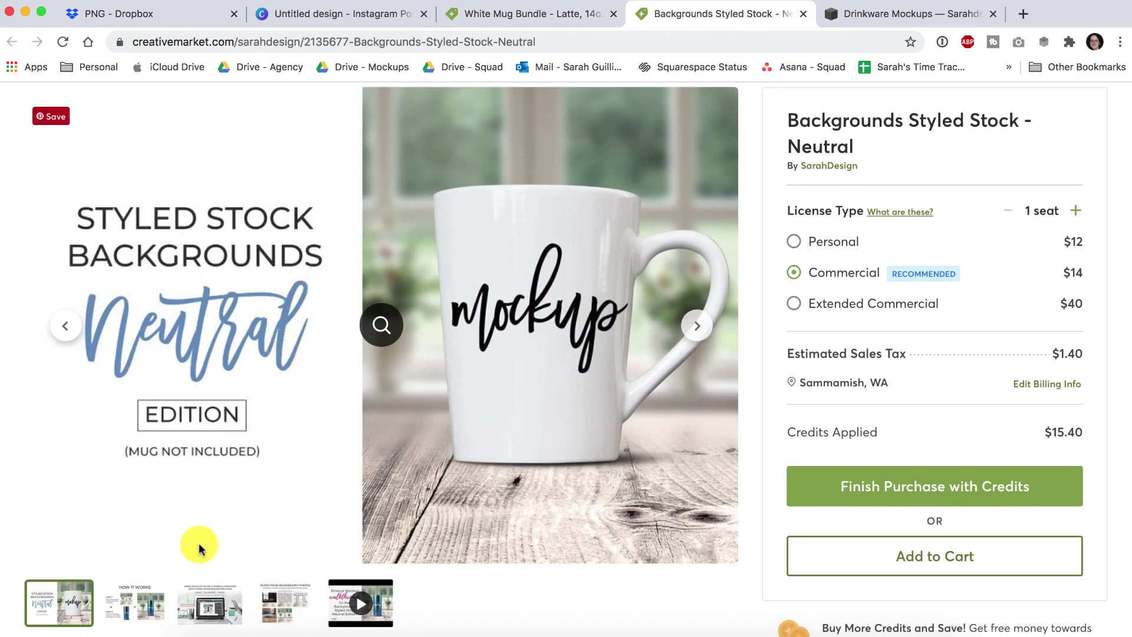
pyautogui.click(199, 616)
pyautogui.click(280, 613)
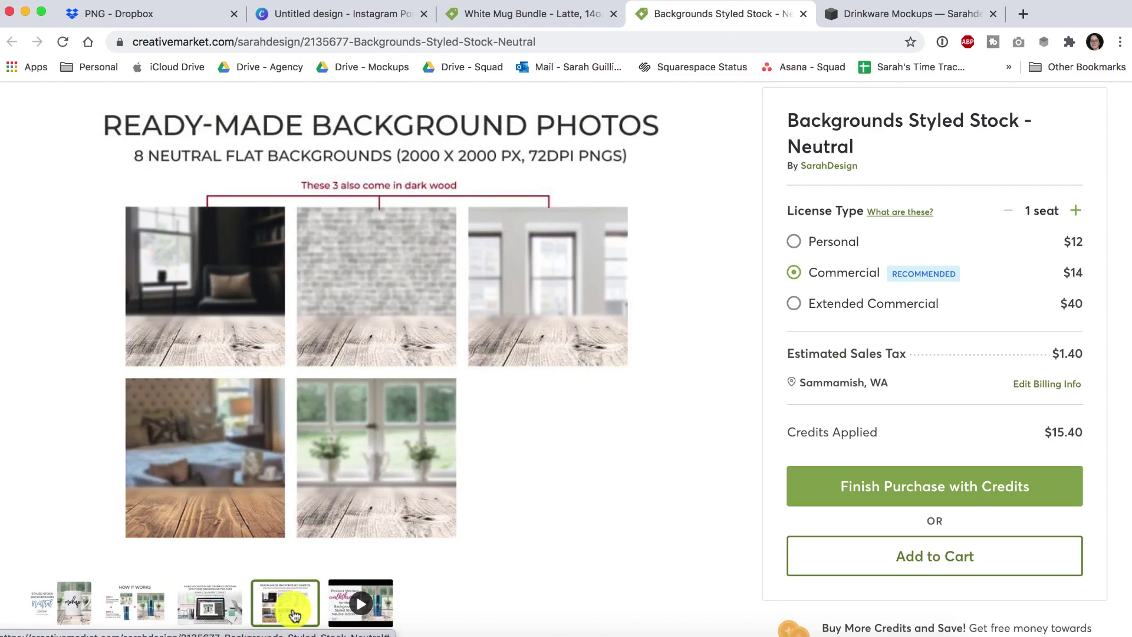
pyautogui.click(528, 12)
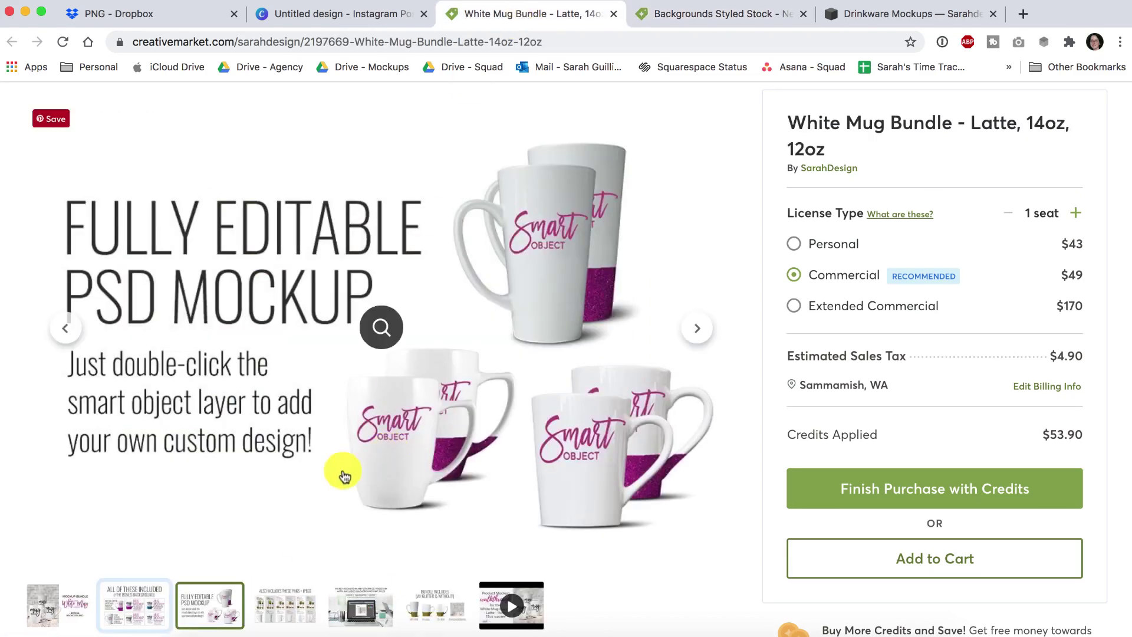
# In the Canva Instagram post, add a blank second page after the FARM TO TABLE mockup page
pyautogui.click(334, 12)
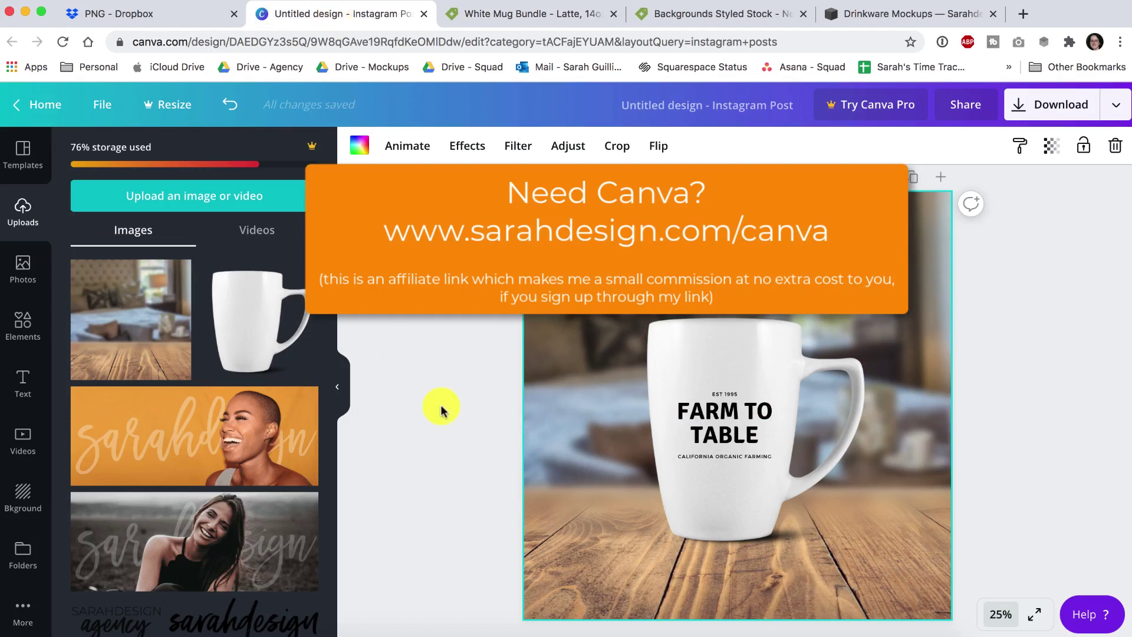
pyautogui.click(705, 415)
pyautogui.click(942, 178)
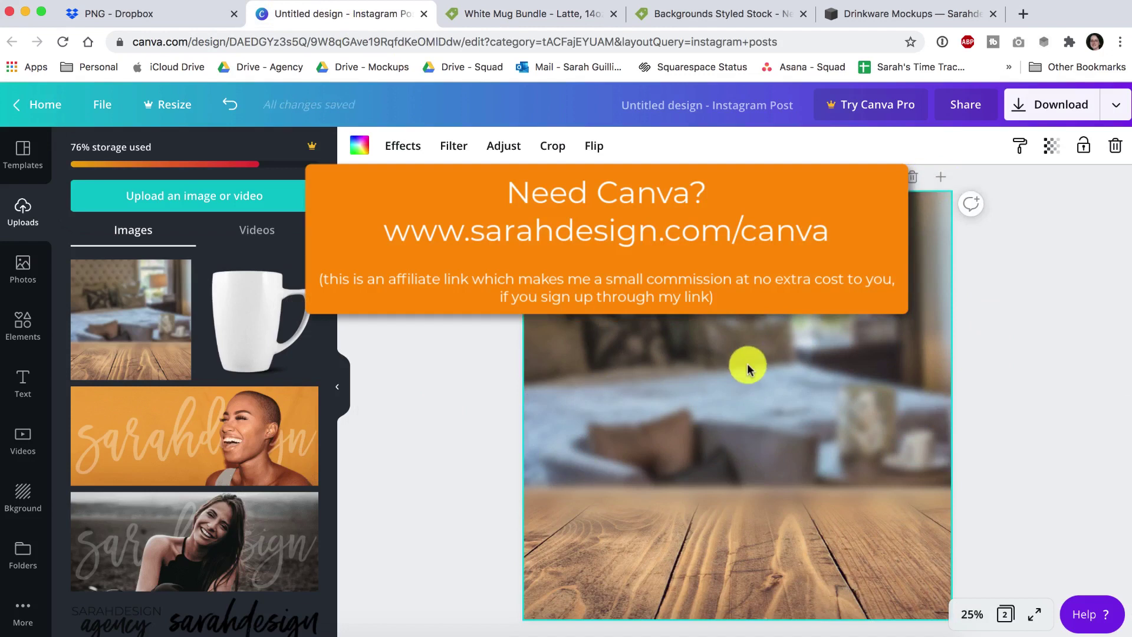
pyautogui.press('Delete')
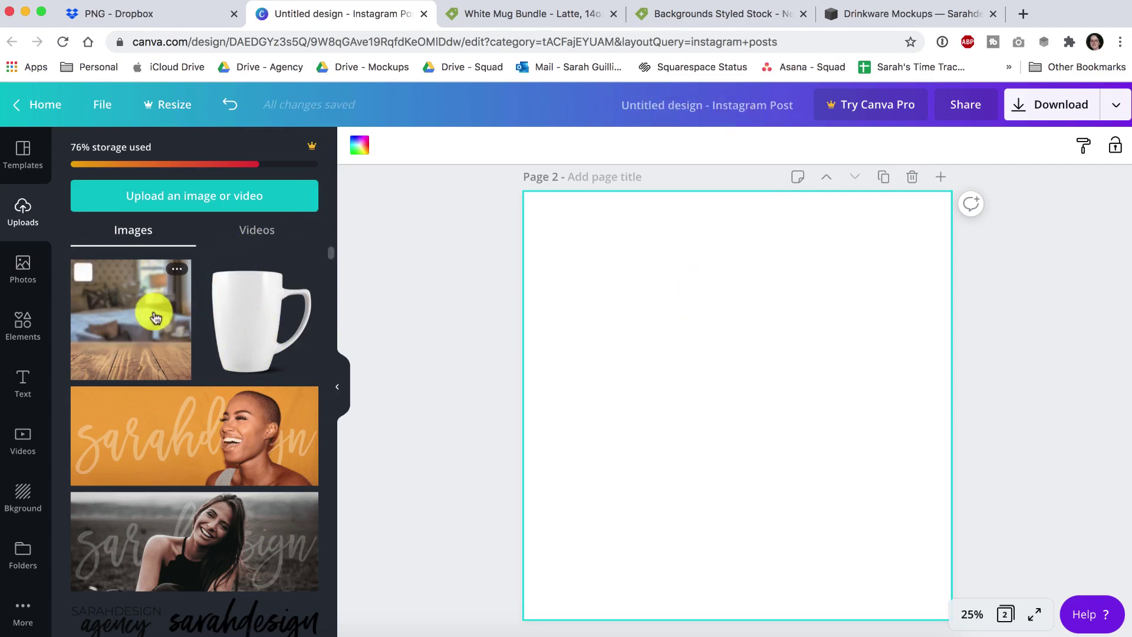
# Stretch the blurred bedroom wood-table photo from Uploads to fill Page 2
pyautogui.click(127, 318)
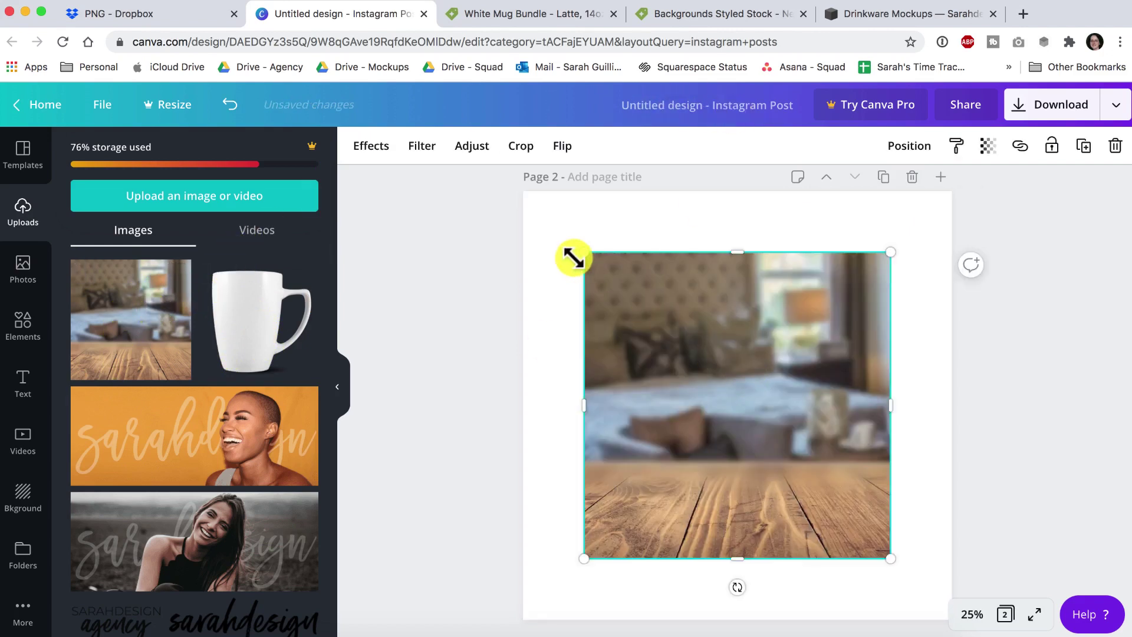
pyautogui.moveTo(543, 213); pyautogui.dragTo(525, 193)
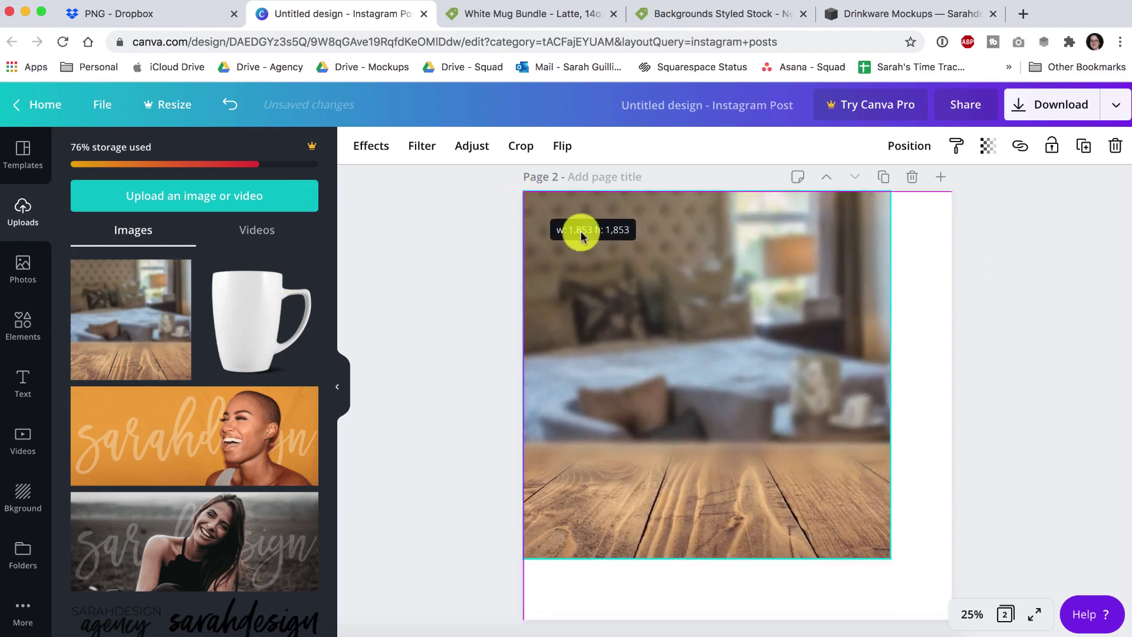
pyautogui.moveTo(890, 559); pyautogui.dragTo(957, 621)
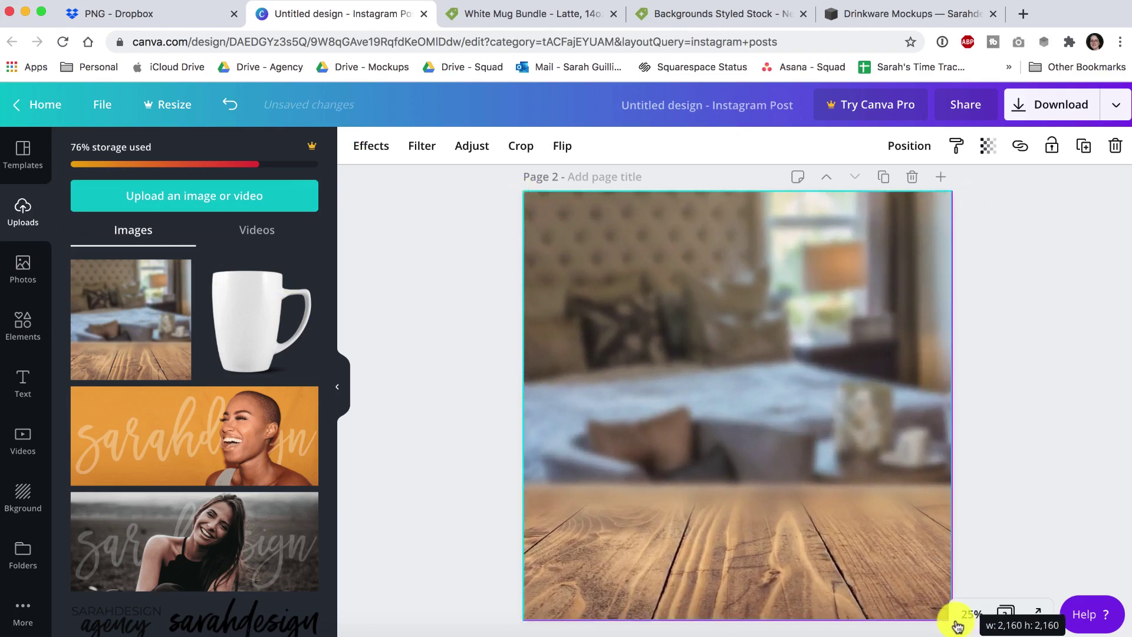
# Place the plain white mug image on the table, nudged slightly right and down
pyautogui.click(248, 312)
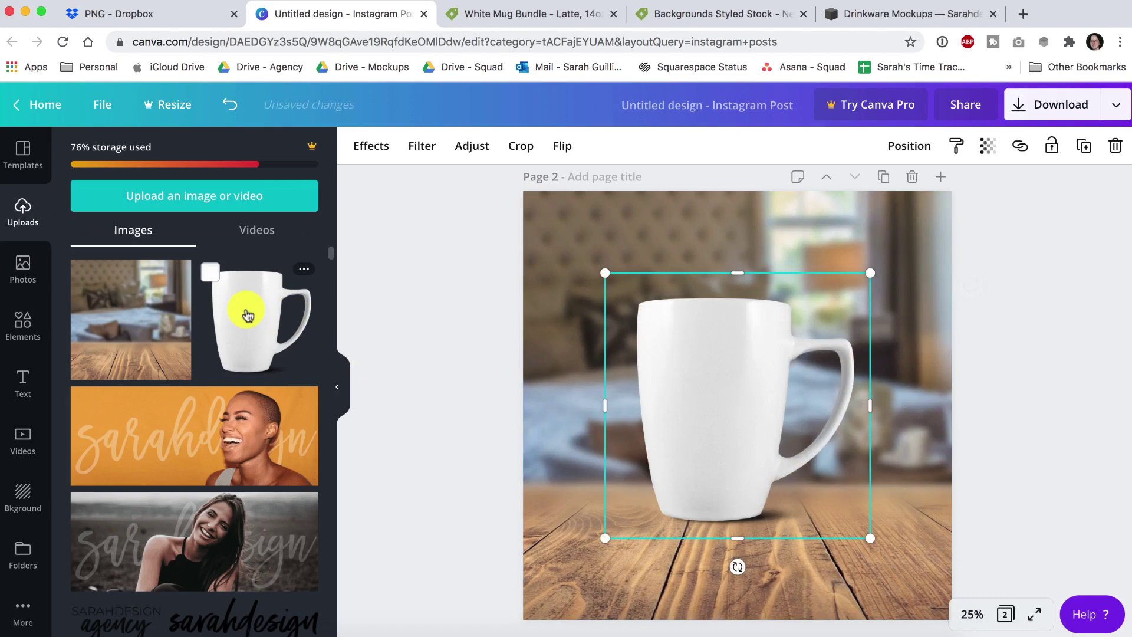
pyautogui.moveTo(680, 364); pyautogui.dragTo(695, 370)
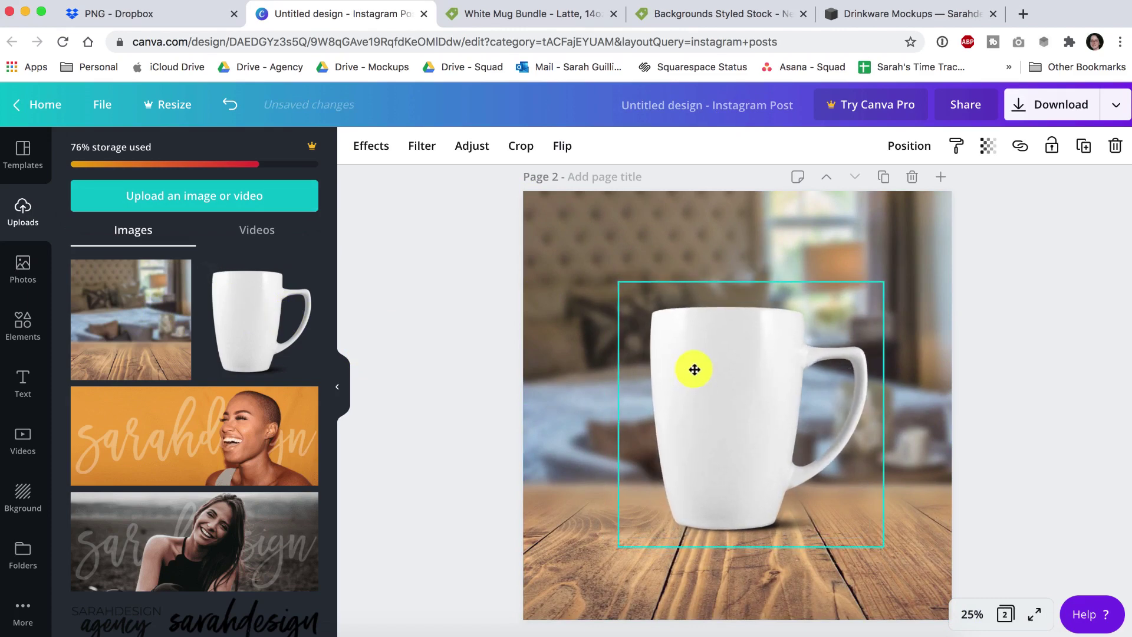
pyautogui.click(467, 342)
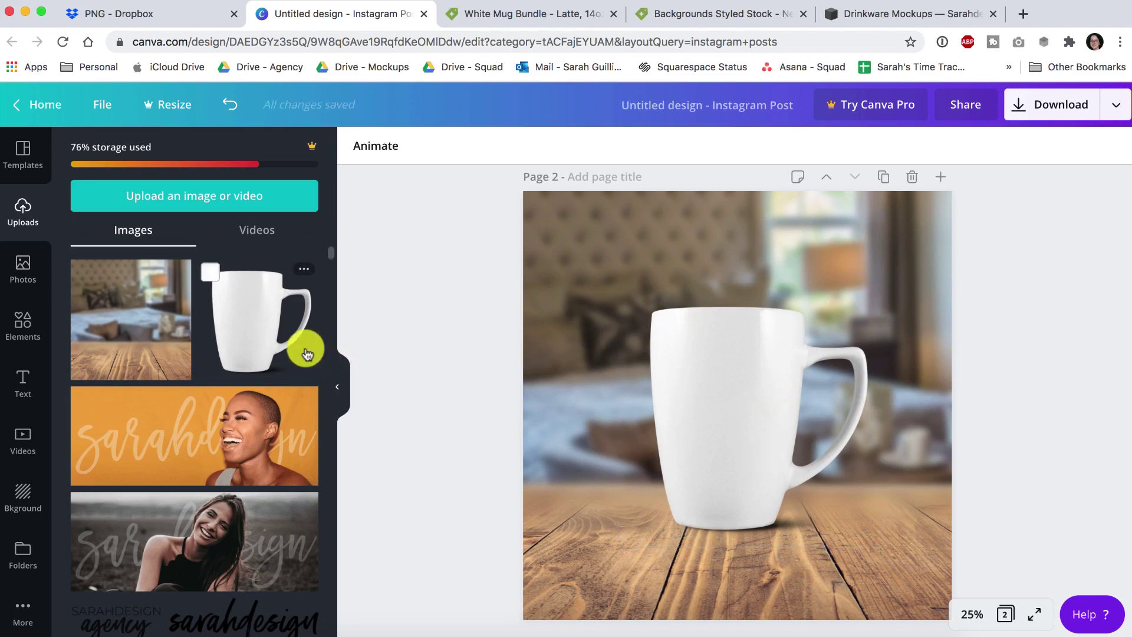
# Add the Farm to Table text design and position it on the front of the mug
pyautogui.click(23, 377)
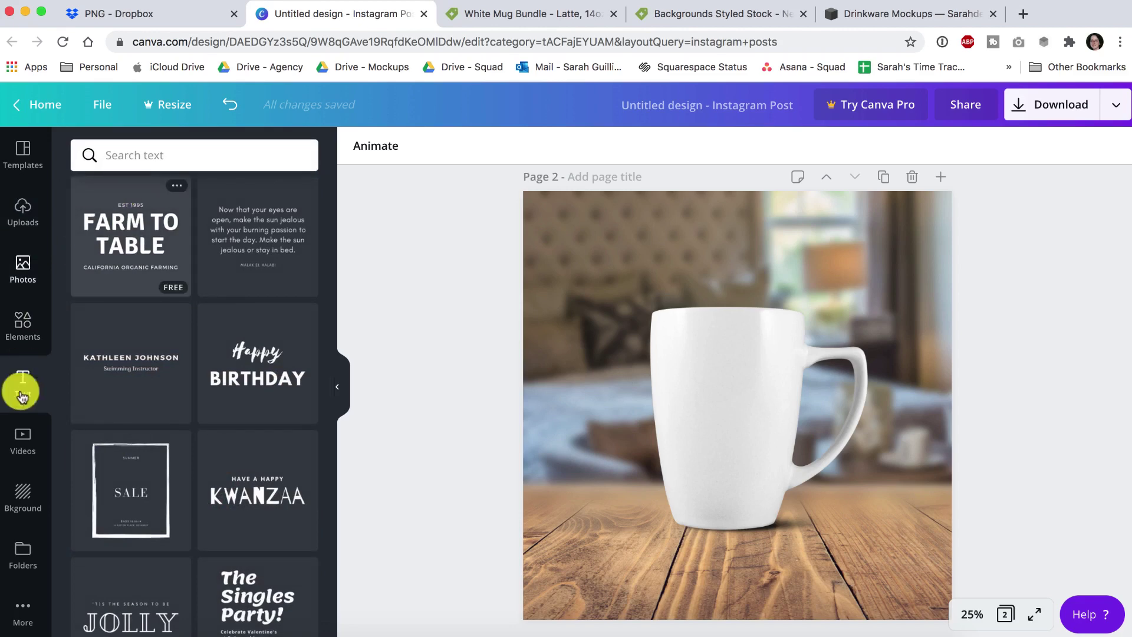
pyautogui.click(129, 235)
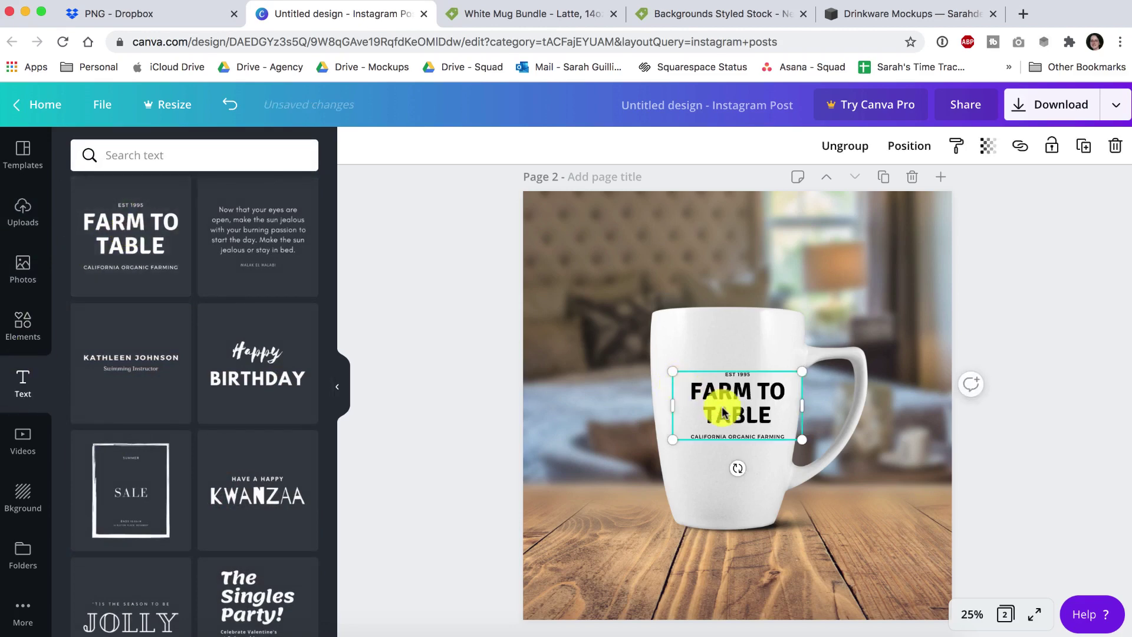
pyautogui.moveTo(732, 404); pyautogui.dragTo(711, 425)
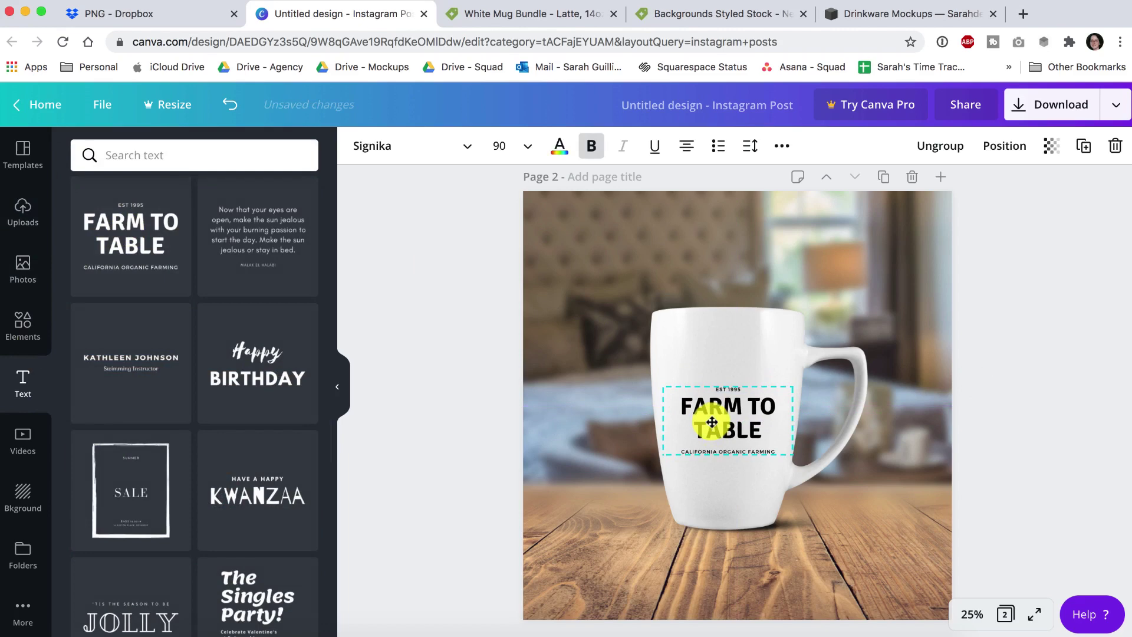
pyautogui.click(1059, 399)
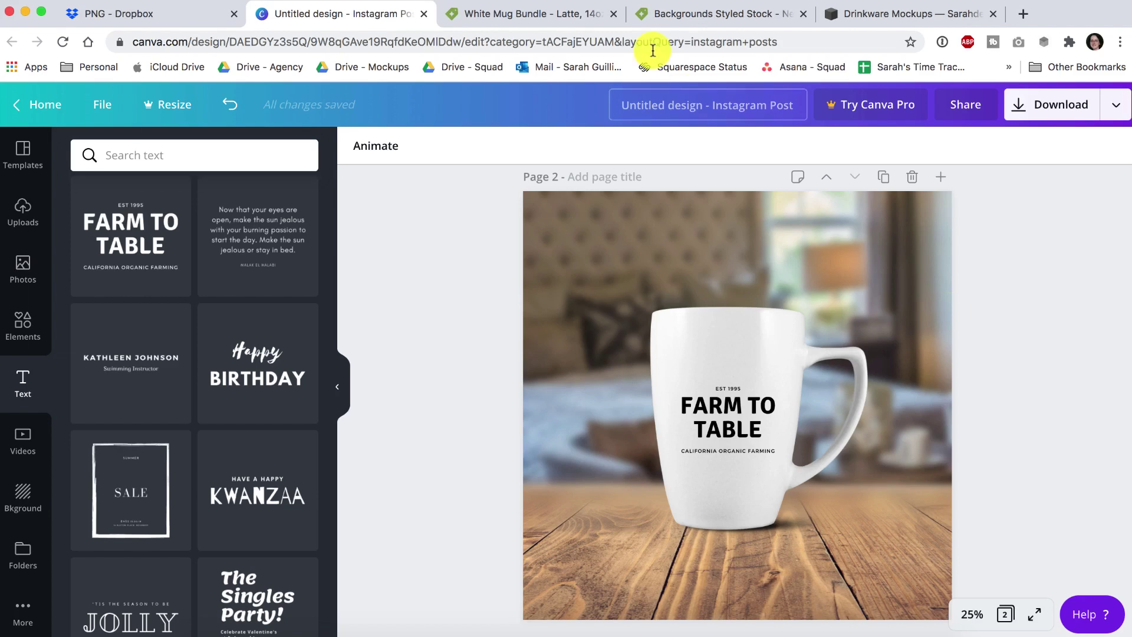
# Return to the White Mug Bundle listing and preview its latte, 14oz, 12oz mugs and bonus background
pyautogui.click(708, 16)
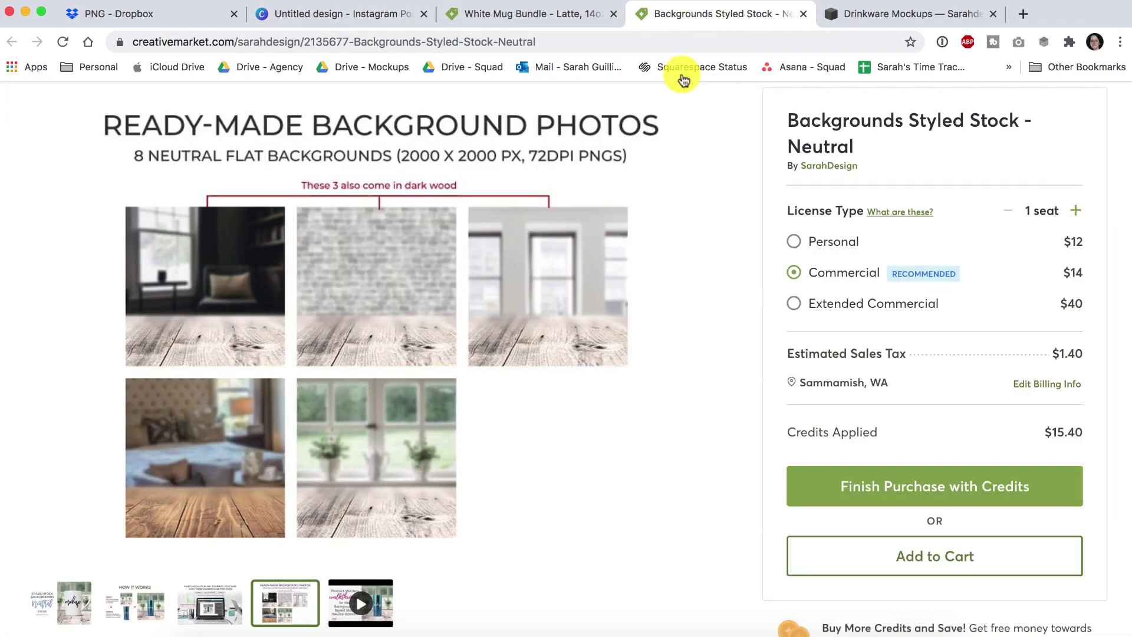
pyautogui.click(444, 16)
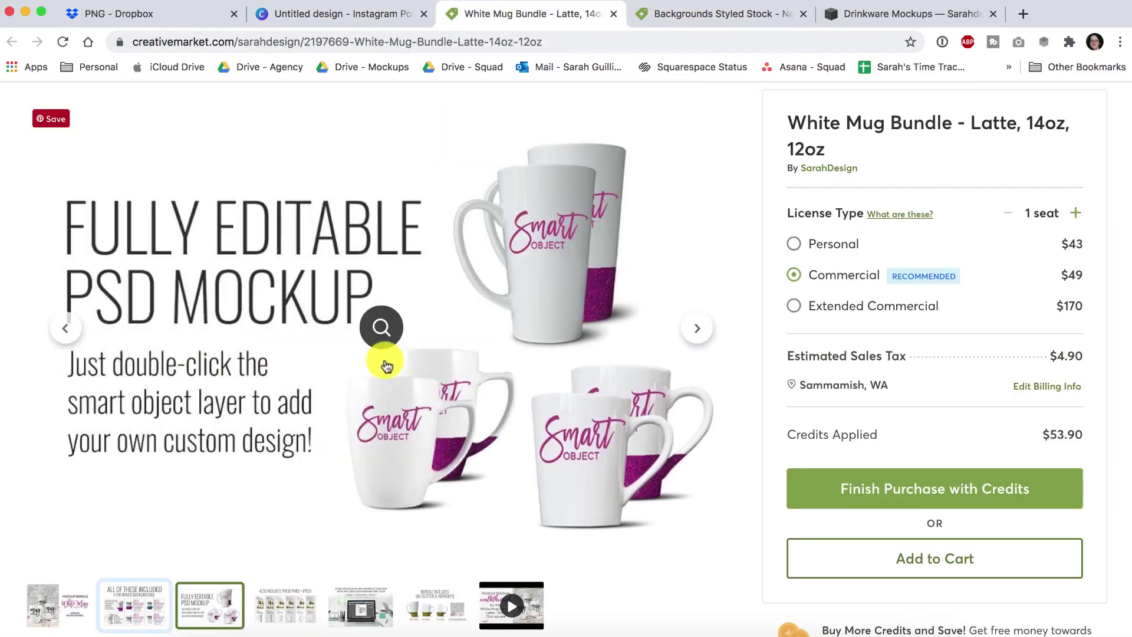
pyautogui.scroll(4, 384, 362)
pyautogui.scroll(-6, 384, 361)
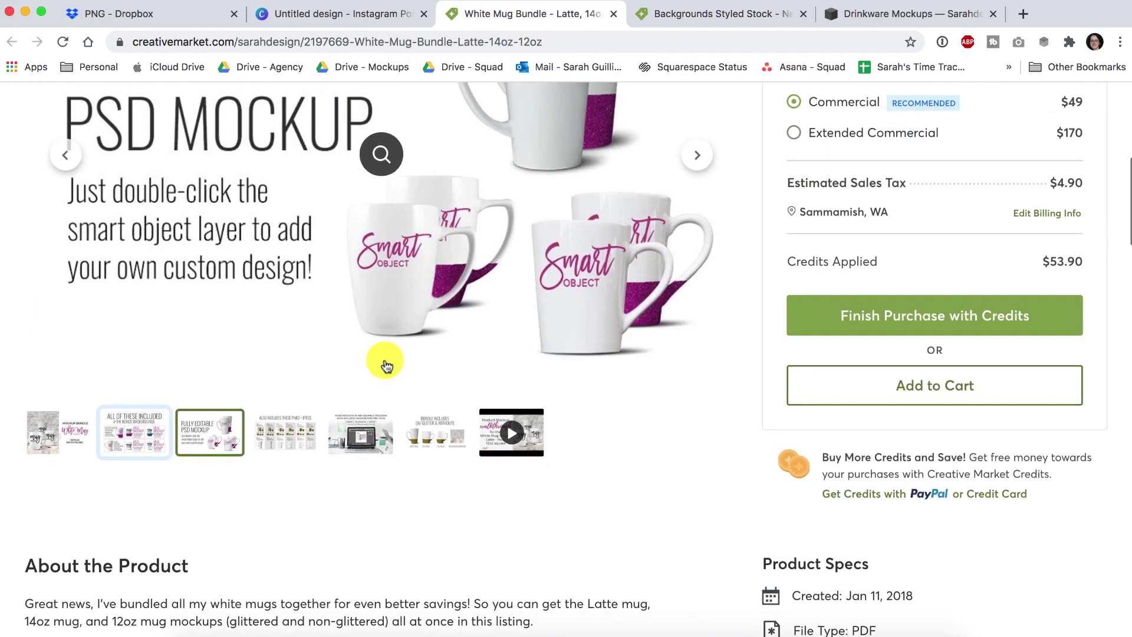
pyautogui.click(279, 445)
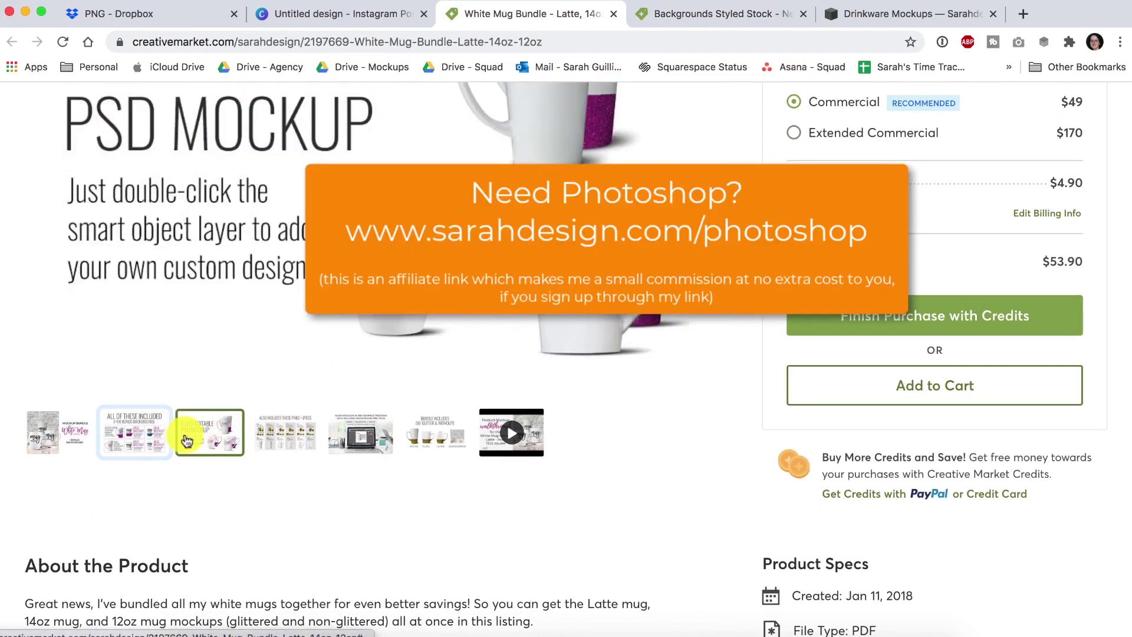
pyautogui.click(160, 439)
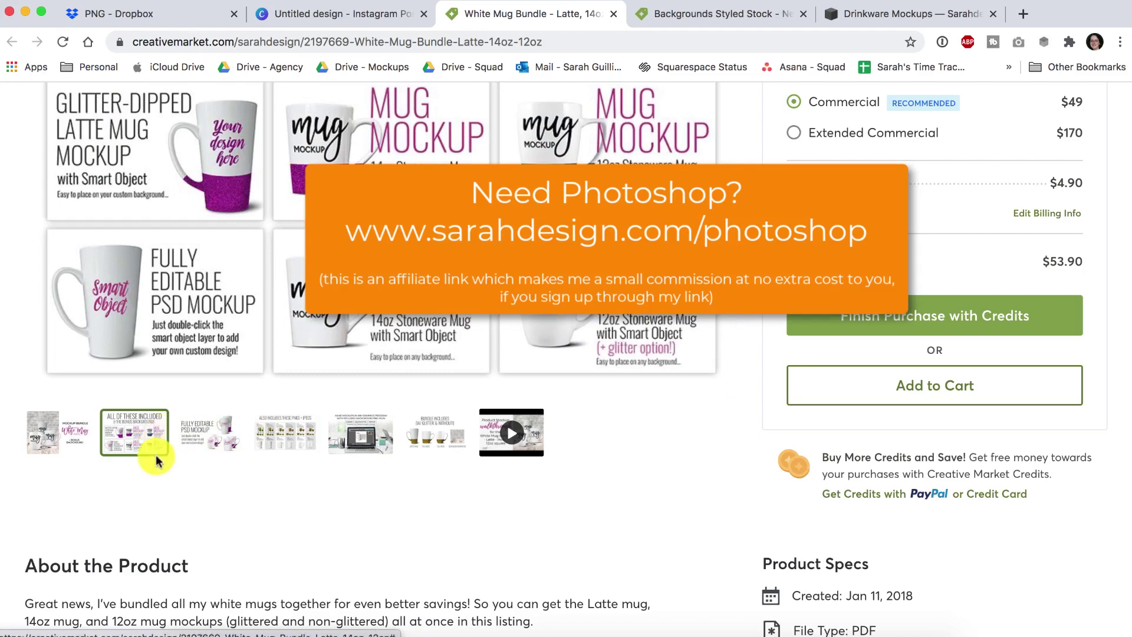